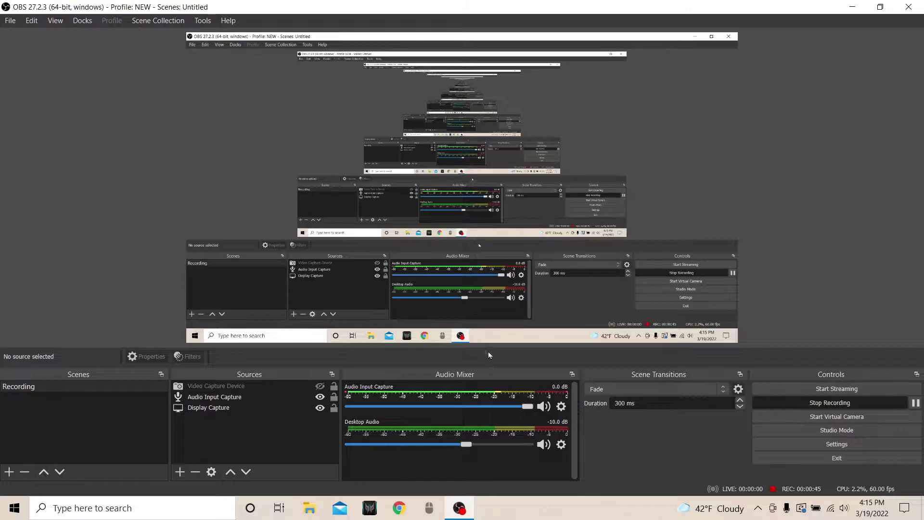
# - Toggle Studio Mode on and off, then add a browser source named Browser to the Recording scene
pyautogui.click(793, 431)
pyautogui.click(793, 432)
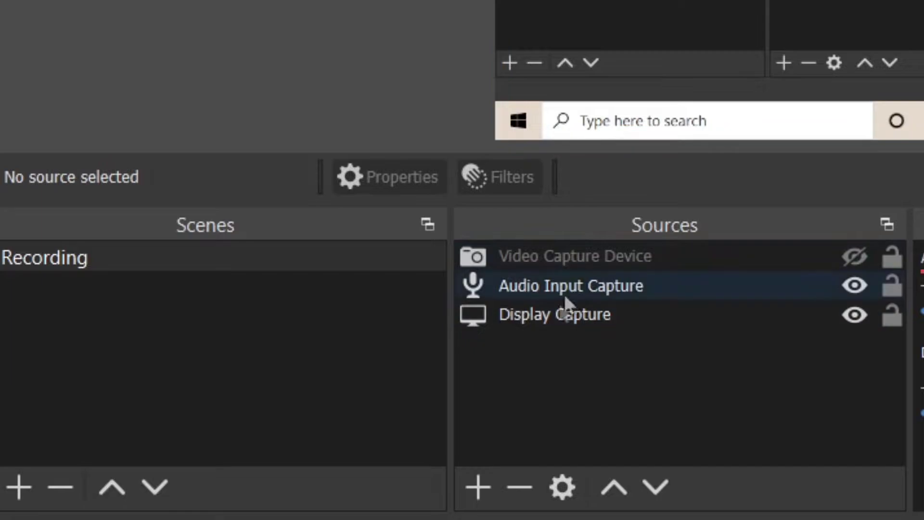
pyautogui.click(474, 491)
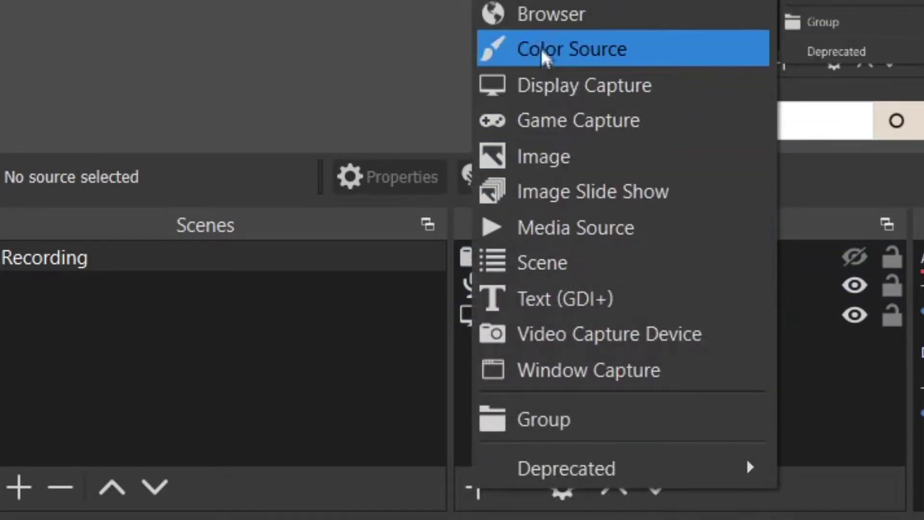
pyautogui.click(530, 19)
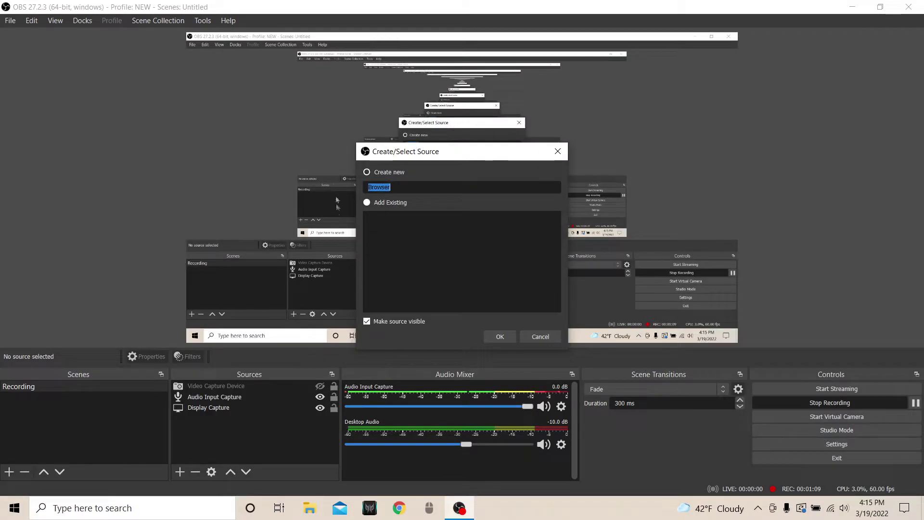
pyautogui.click(501, 337)
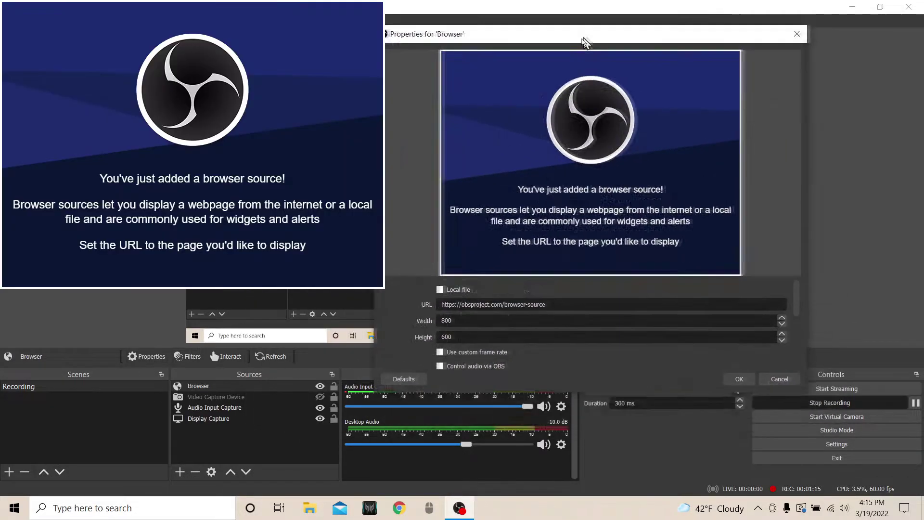
# - Move the Properties window aside and resize the Browser source in the preview
pyautogui.moveTo(667, 56); pyautogui.dragTo(688, 64)
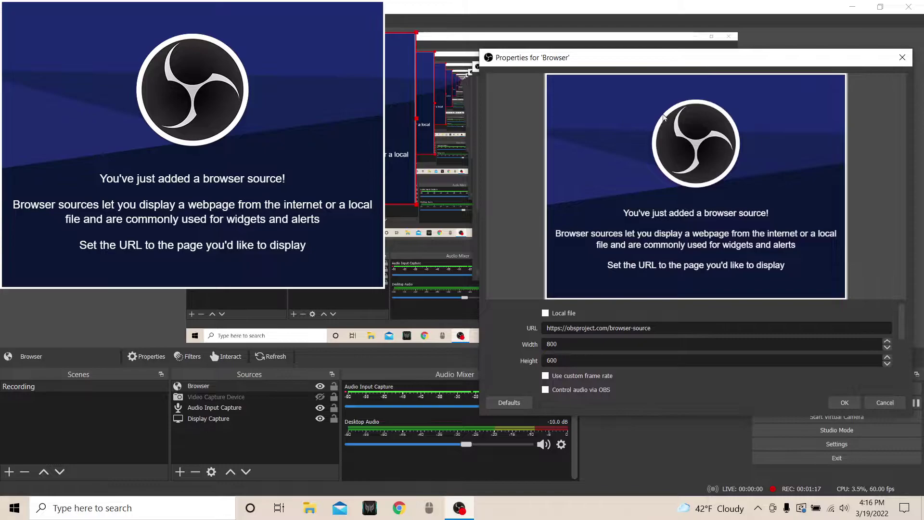
pyautogui.moveTo(416, 204)
pyautogui.mouseDown()
pyautogui.moveTo(372, 171)
pyautogui.moveTo(421, 208)
pyautogui.mouseUp()
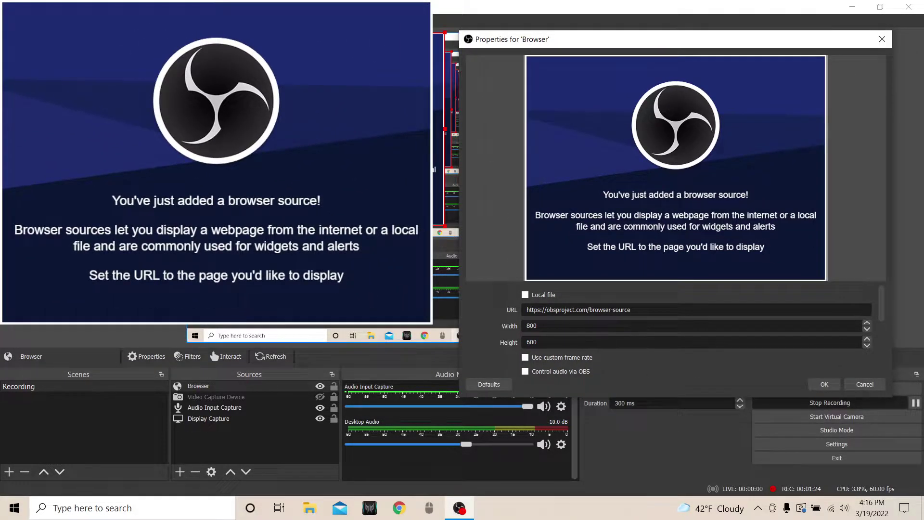
pyautogui.click(406, 513)
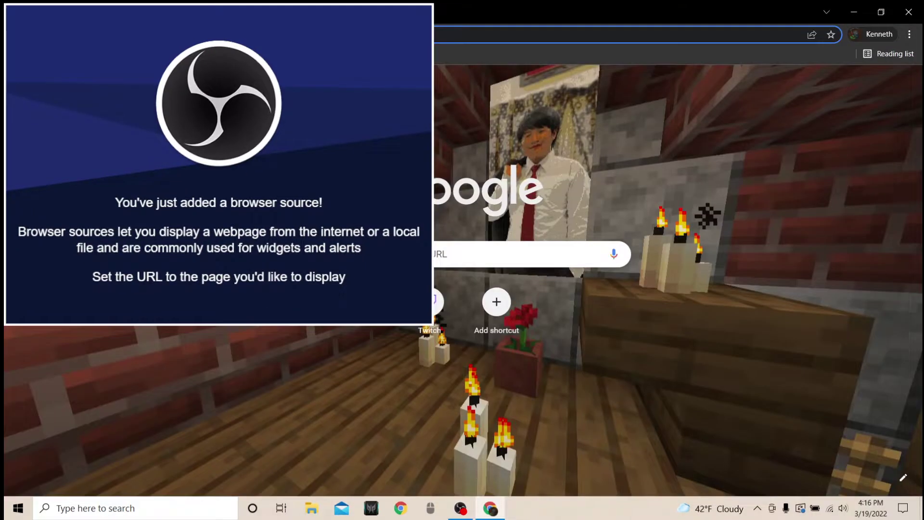
# - Search Google for 'social' and open the Social Blade website
pyautogui.write('social')
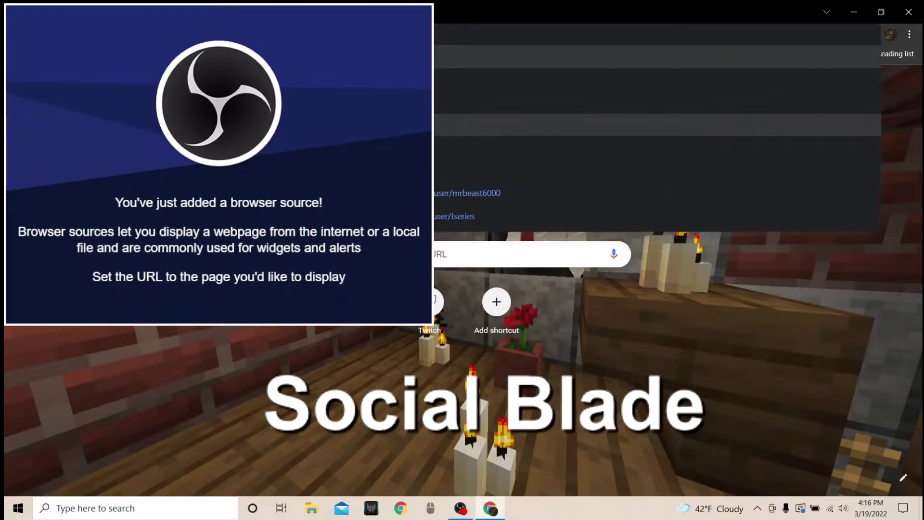
pyautogui.press('Return')
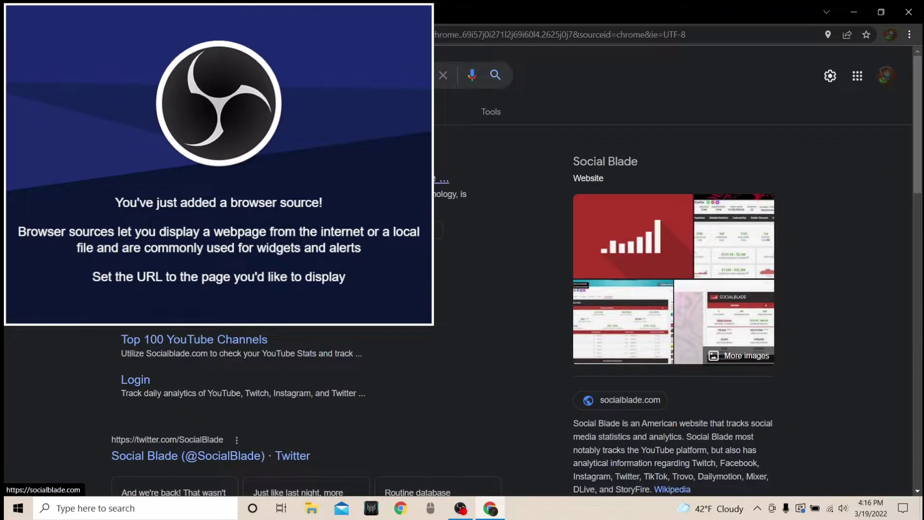
pyautogui.click(440, 179)
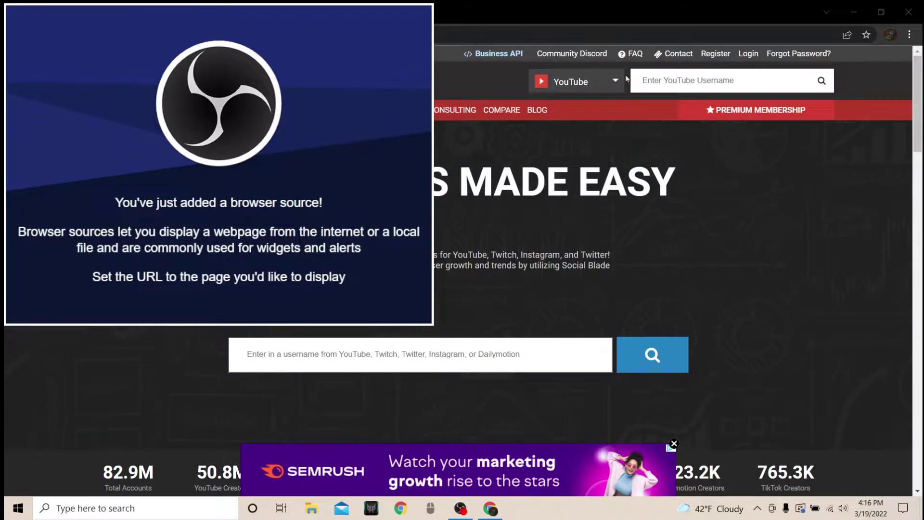
# - Keep YouTube as the platform and pick the channel from the username search suggestions
pyautogui.click(576, 82)
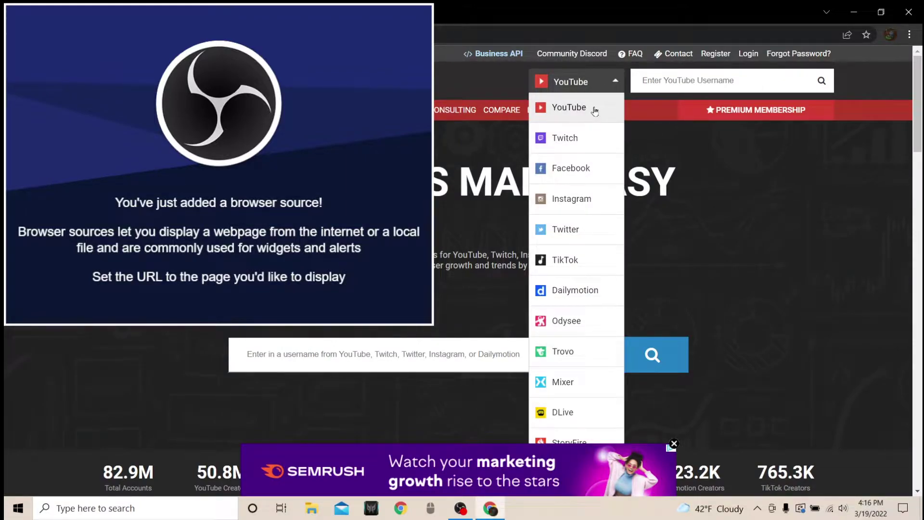
pyautogui.scroll(-4, 592, 382)
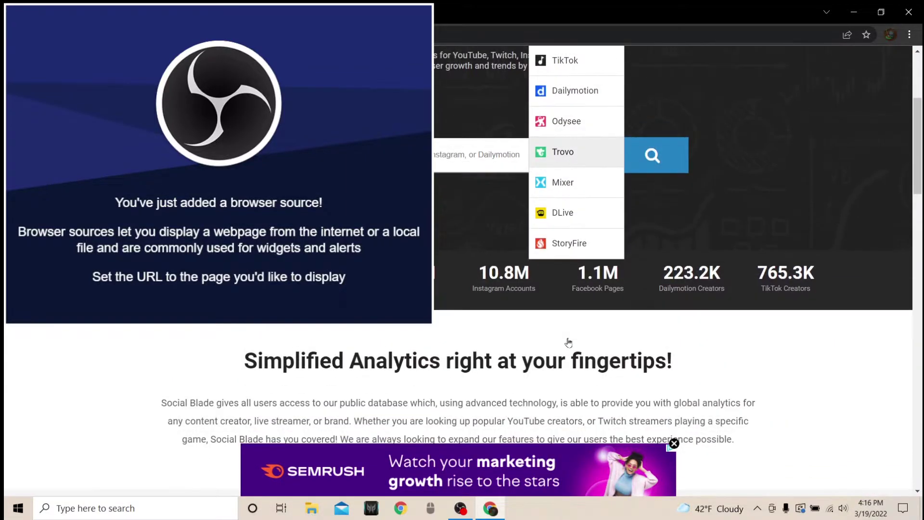
pyautogui.scroll(4, 569, 342)
pyautogui.click(616, 419)
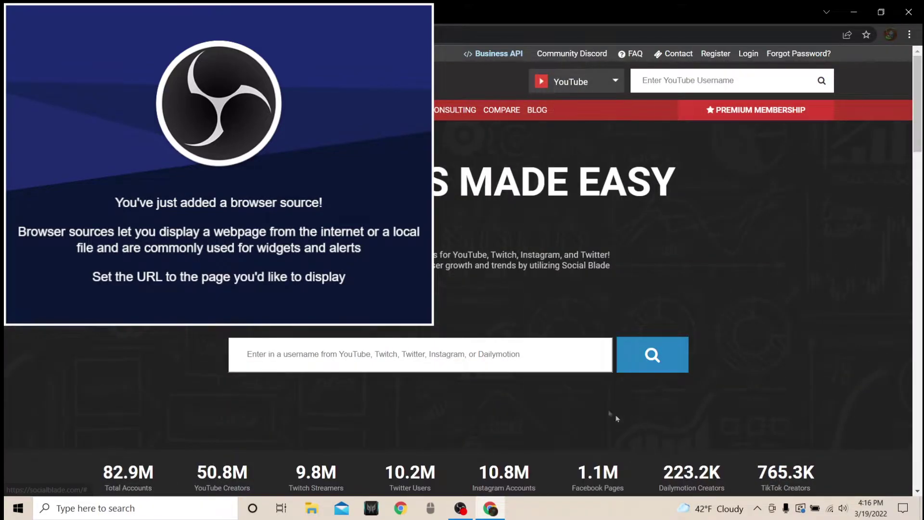
pyautogui.click(575, 82)
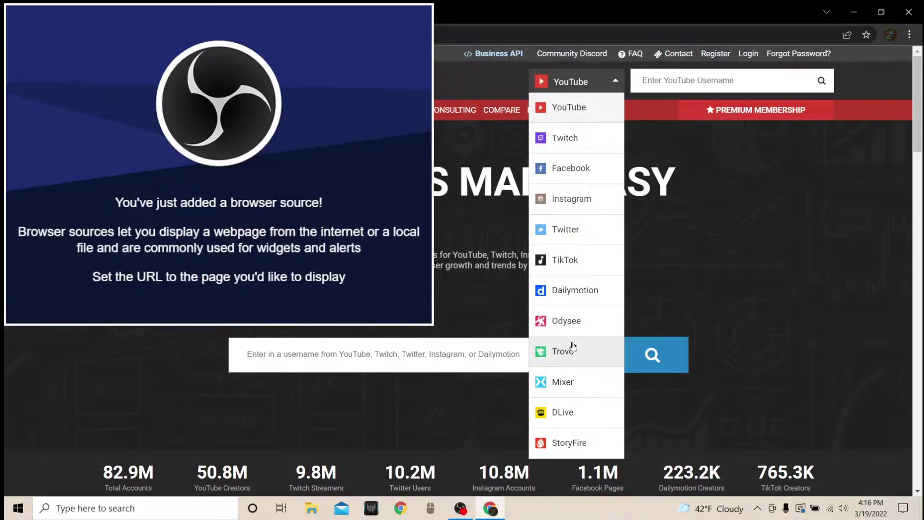
pyautogui.click(559, 86)
pyautogui.click(698, 77)
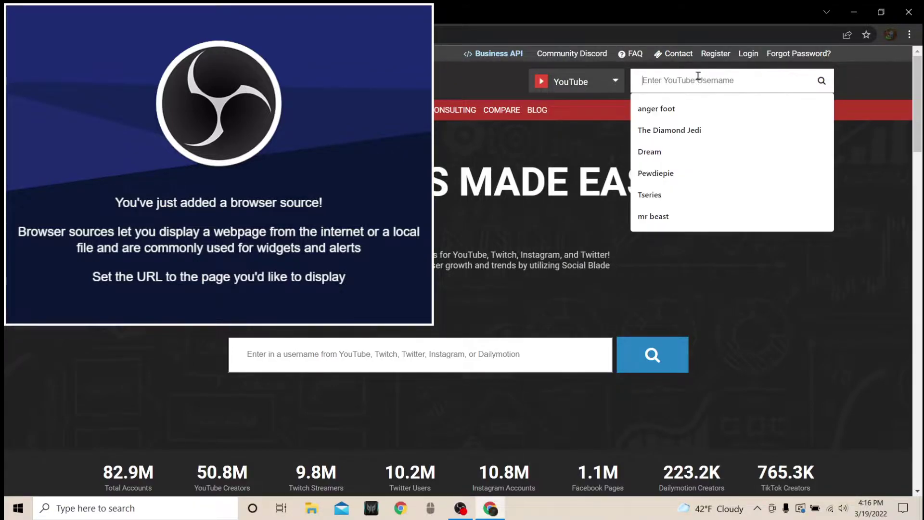
pyautogui.click(672, 131)
# - Look up the channel's stats and open its Live Subscriber Count page
pyautogui.press('Return')
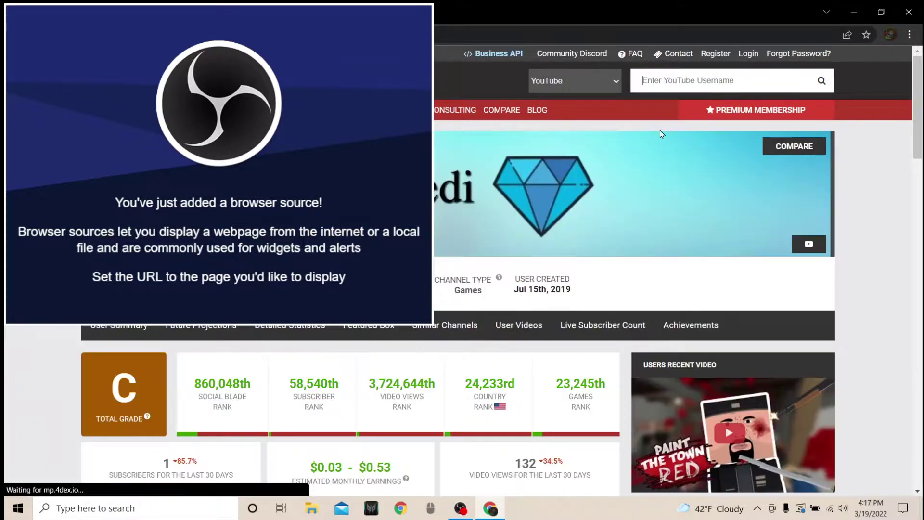
pyautogui.scroll(-4, 674, 443)
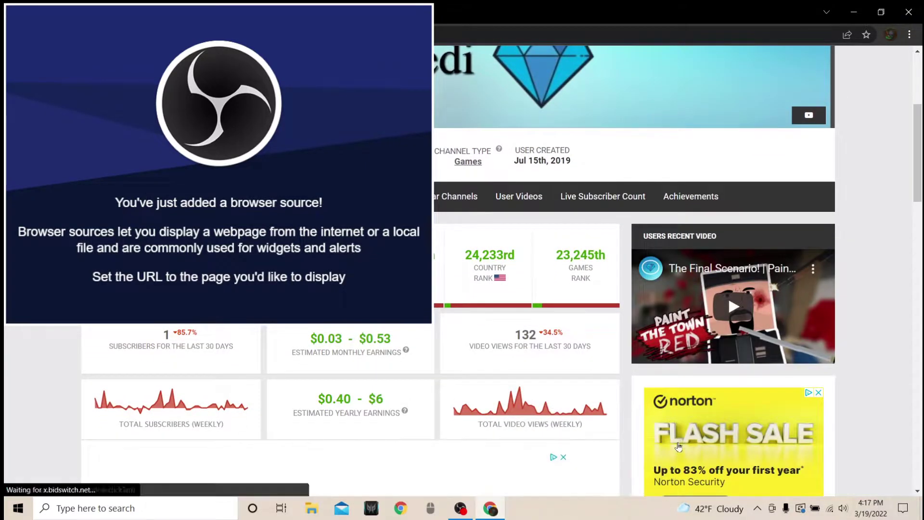
pyautogui.moveTo(919, 201); pyautogui.dragTo(920, 176)
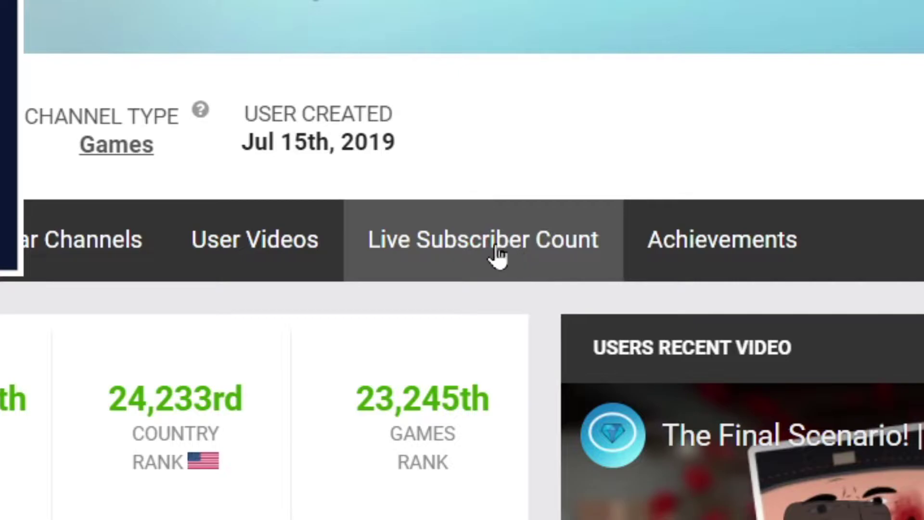
pyautogui.click(498, 255)
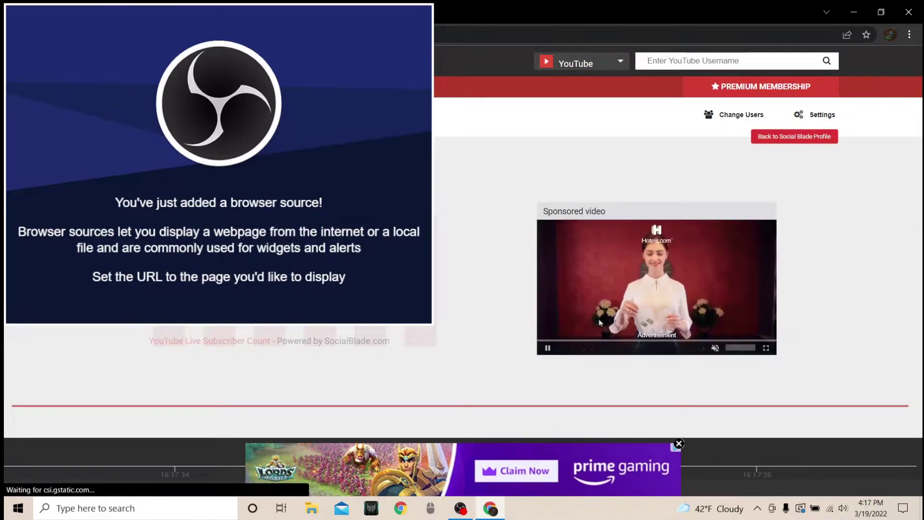
# - Close the bottom ad banner and copy the live count page's address
pyautogui.click(676, 444)
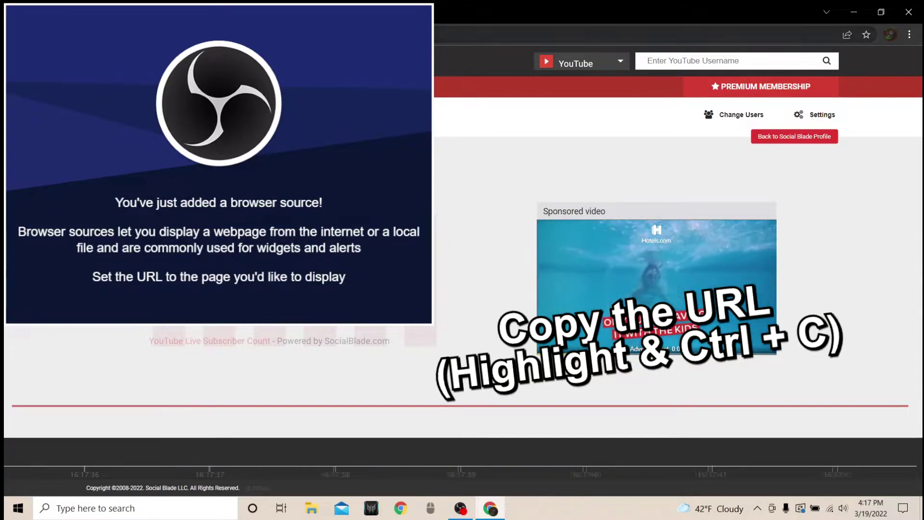
pyautogui.hotkey('ctrl', 'l')
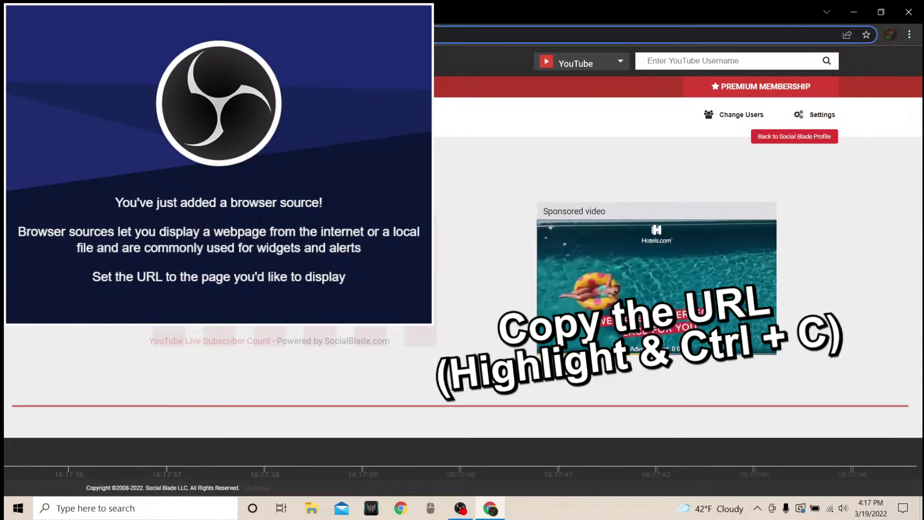
pyautogui.click(471, 516)
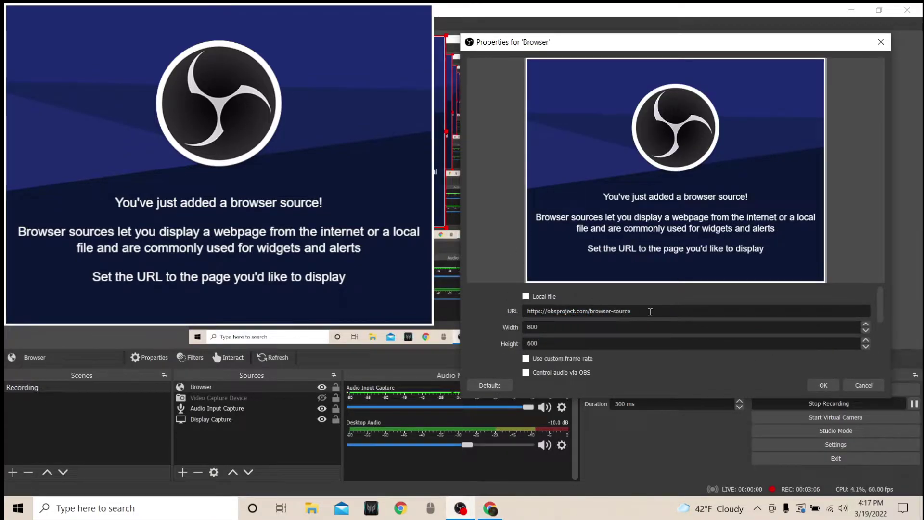
# - Replace the Browser source's placeholder URL with the Social Blade real-time page address
pyautogui.moveTo(631, 310); pyautogui.dragTo(481, 312)
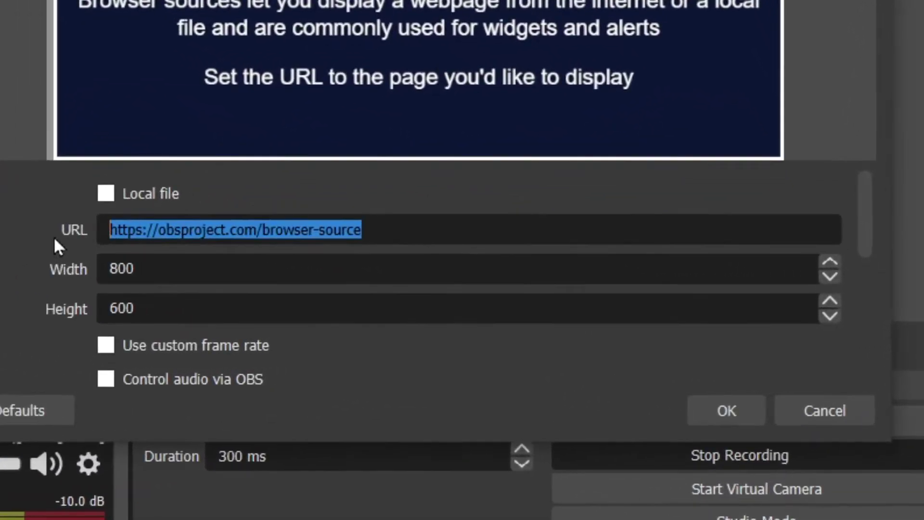
pyautogui.press('BackSpace')
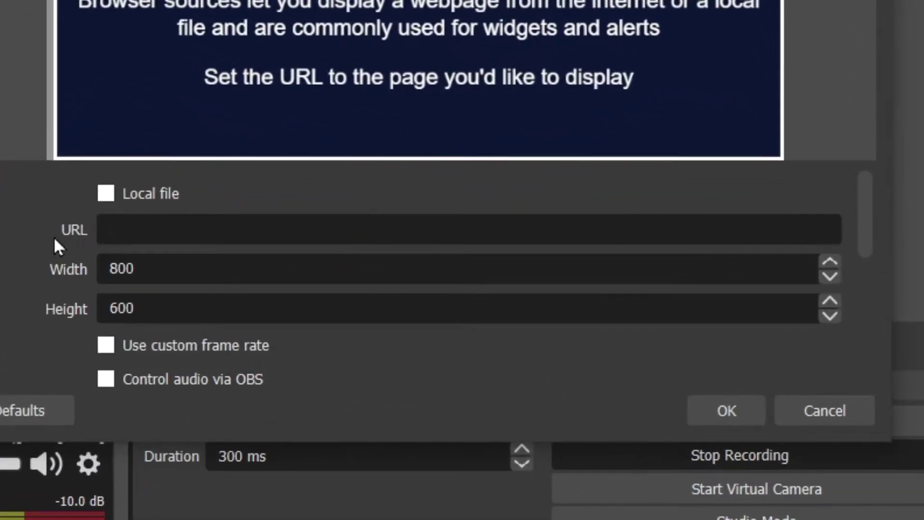
pyautogui.write('https://socialblade.com/youtube/c/thediamondjedi/realtime')
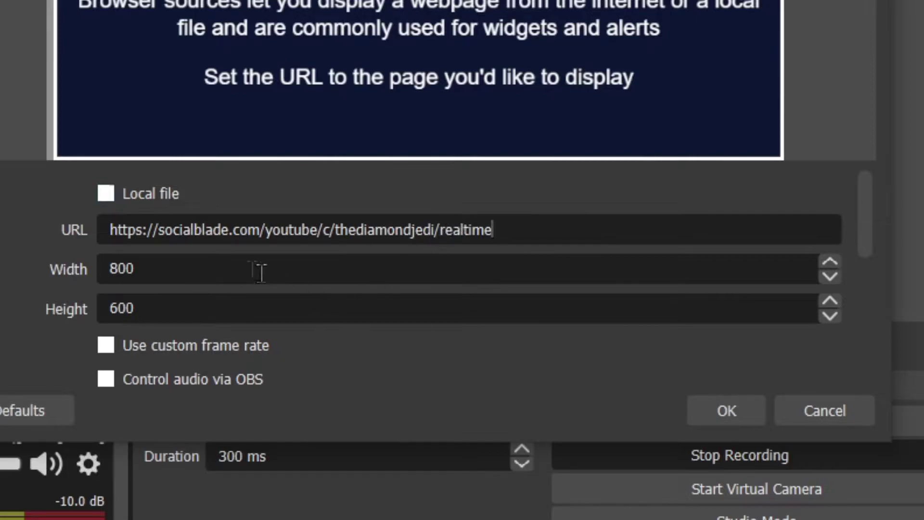
pyautogui.moveTo(760, 11); pyautogui.dragTo(518, 0)
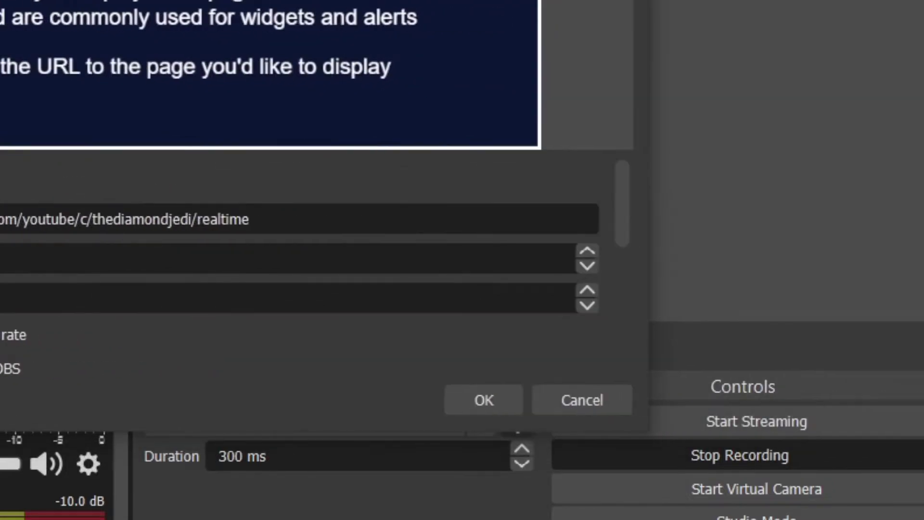
# - Set the source size to 1980 × 1080 and enable a custom 60 FPS frame rate
pyautogui.press('Tab')
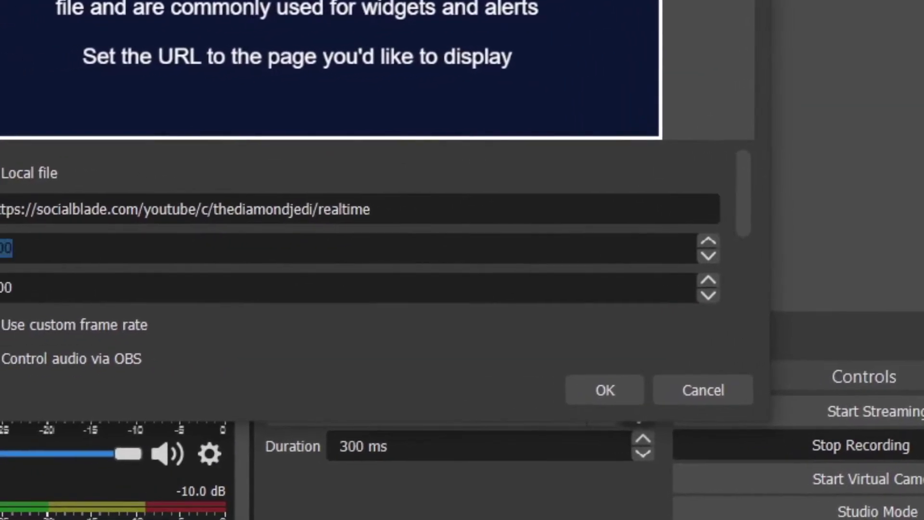
pyautogui.write('1980')
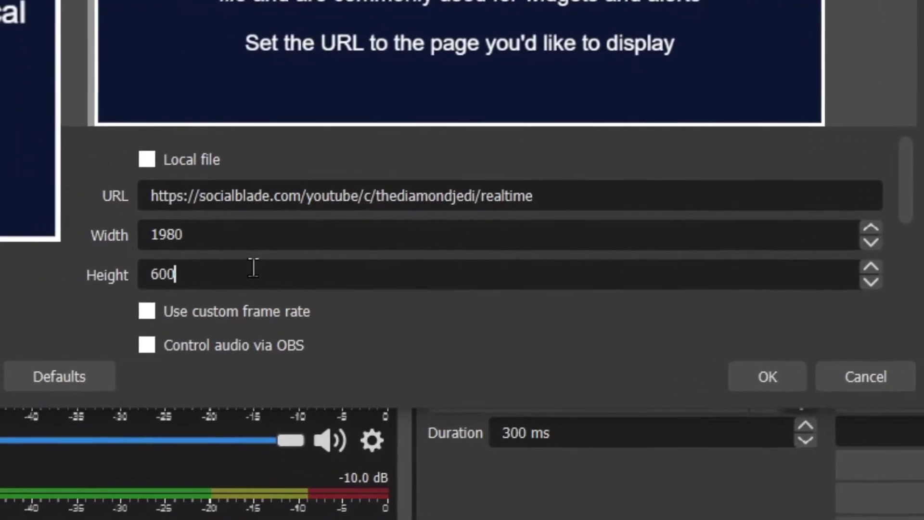
pyautogui.click(130, 278)
pyautogui.press('BackSpace')
pyautogui.press('BackSpace')
pyautogui.press('BackSpace')
pyautogui.write('1080')
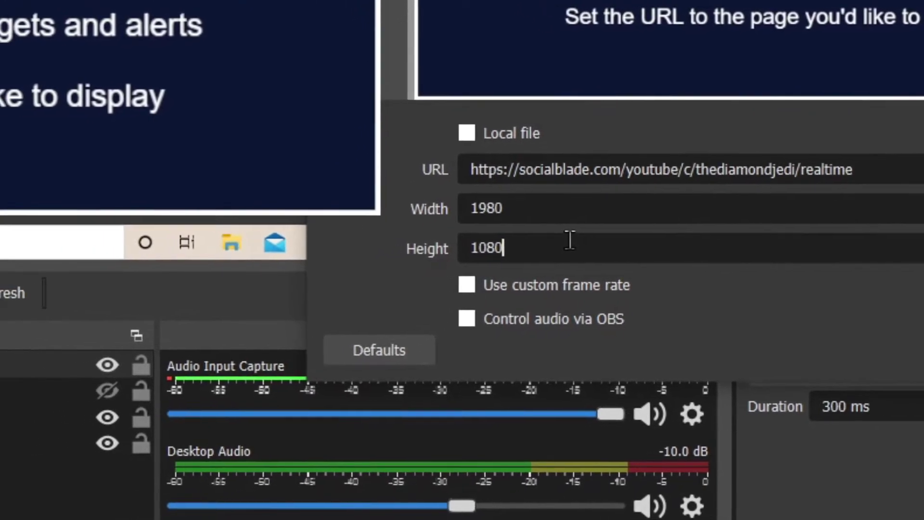
pyautogui.scroll(-3, 606, 266)
pyautogui.scroll(3, 600, 267)
pyautogui.click(467, 284)
pyautogui.scroll(-3, 744, 218)
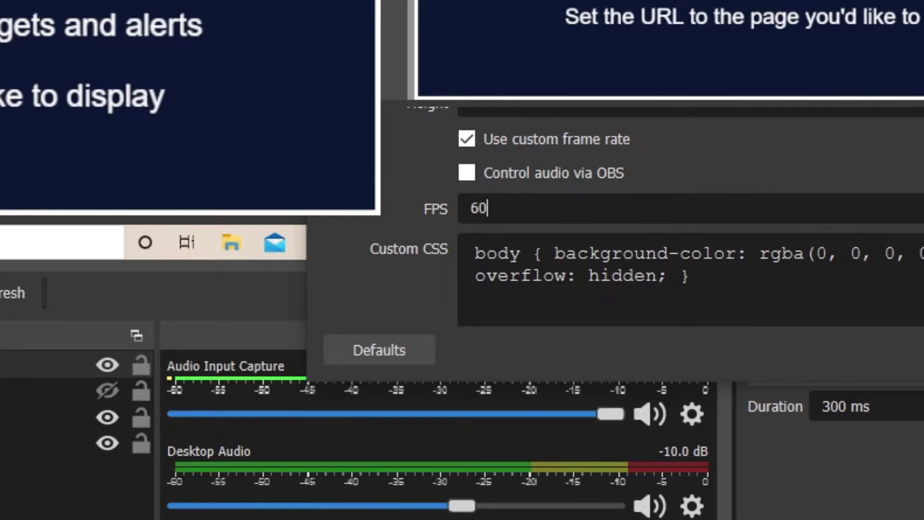
pyautogui.scroll(-5, 645, 216)
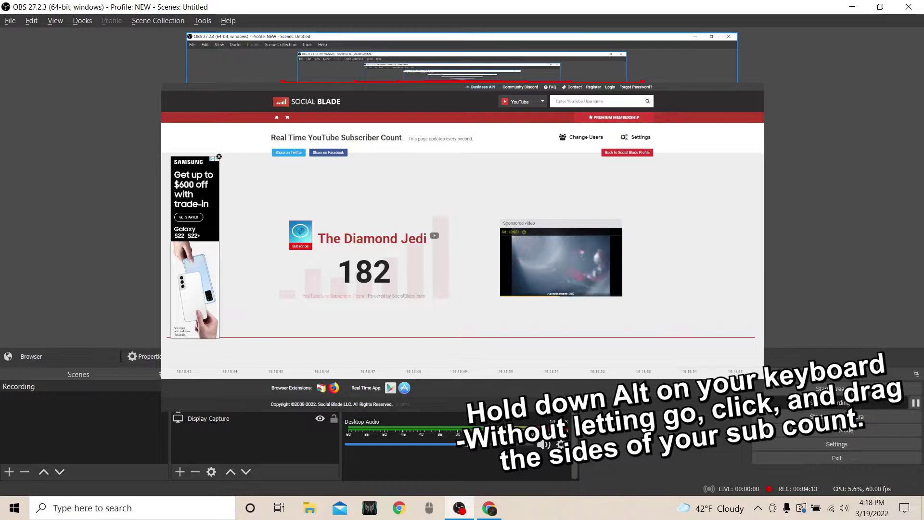
# - Crop the right, bottom, left and top edges down to the 182 count, then move it down and right
pyautogui.moveTo(764, 412); pyautogui.dragTo(458, 308)
pyautogui.moveTo(460, 217); pyautogui.dragTo(458, 206)
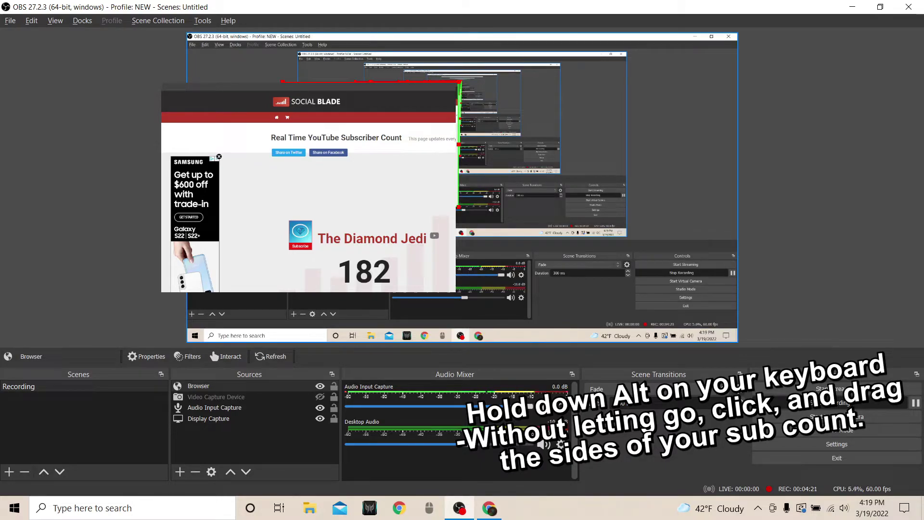
pyautogui.moveTo(161, 188); pyautogui.dragTo(323, 188)
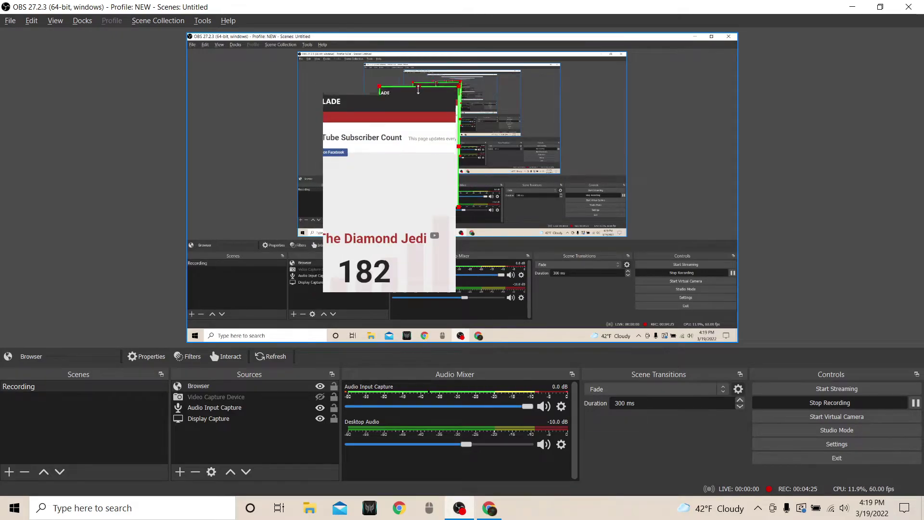
pyautogui.moveTo(418, 89); pyautogui.dragTo(426, 189)
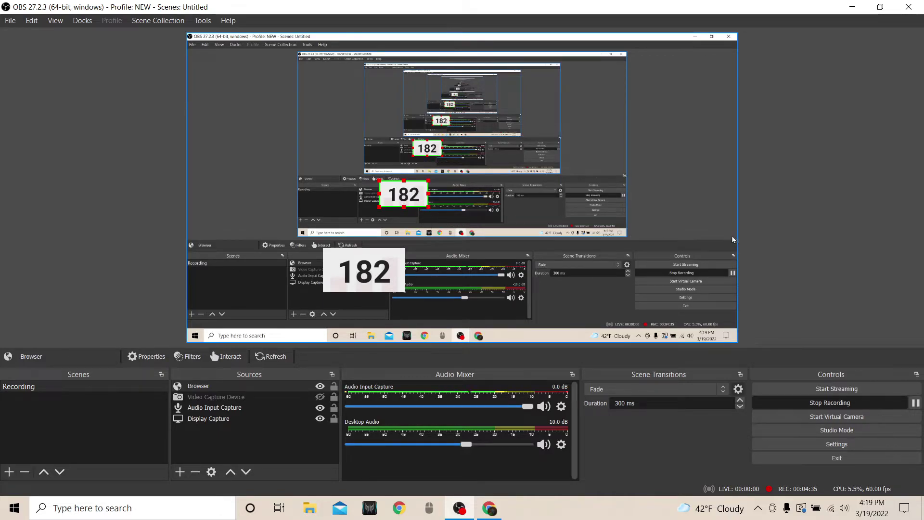
pyautogui.moveTo(417, 197); pyautogui.dragTo(254, 180)
# - Enlarge the 182 count and shift it toward the scene's bottom-left
pyautogui.click(763, 203)
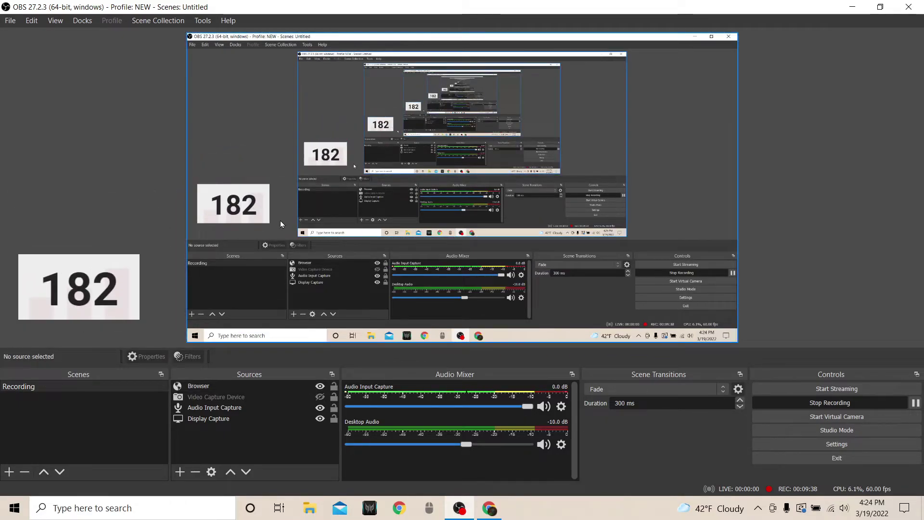
pyautogui.moveTo(264, 210); pyautogui.dragTo(337, 251)
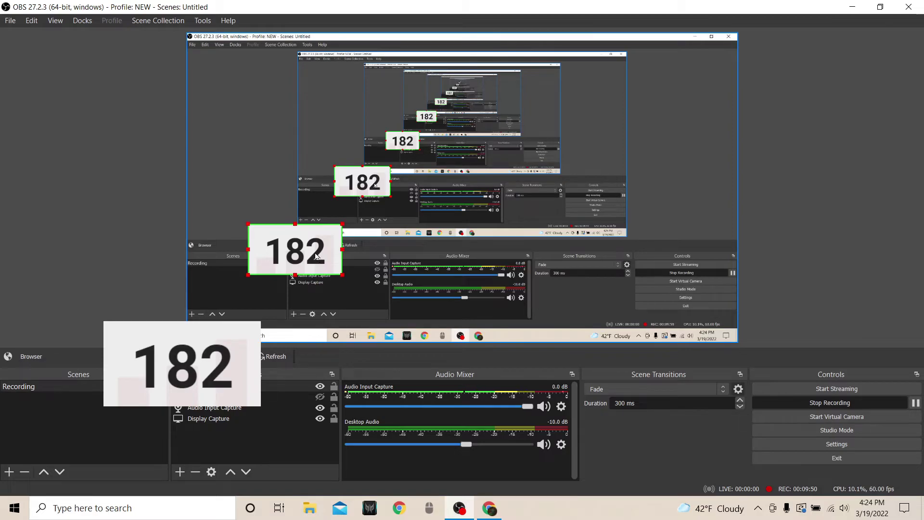
pyautogui.moveTo(316, 255); pyautogui.dragTo(249, 158)
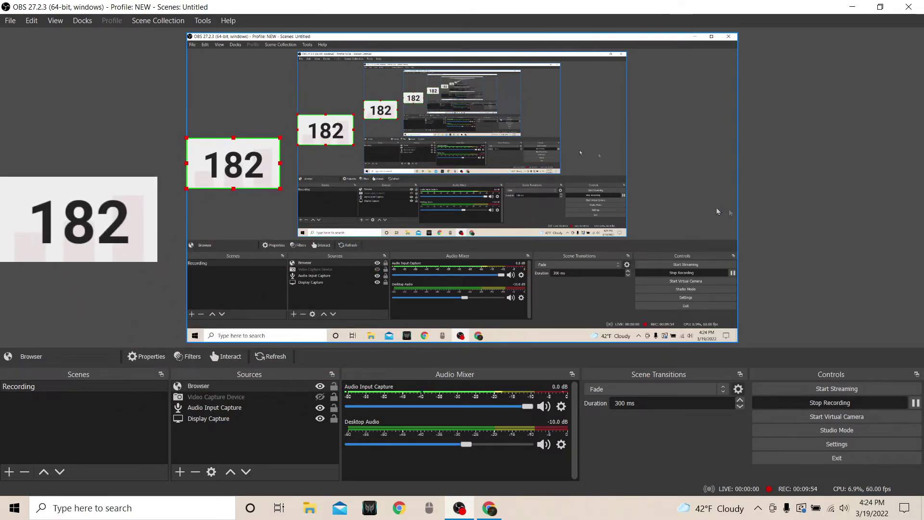
pyautogui.click(750, 202)
pyautogui.click(241, 172)
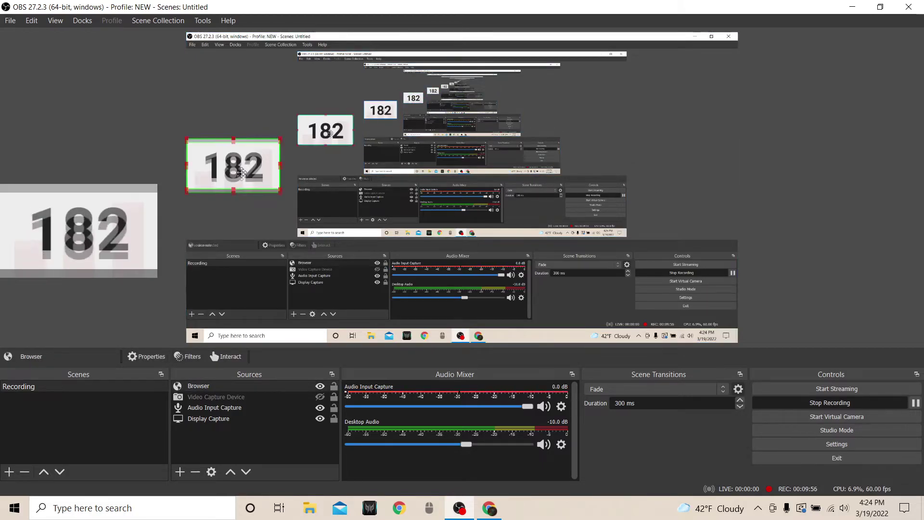
pyautogui.moveTo(241, 172)
pyautogui.mouseDown()
pyautogui.moveTo(242, 326)
pyautogui.moveTo(251, 168)
pyautogui.mouseUp()
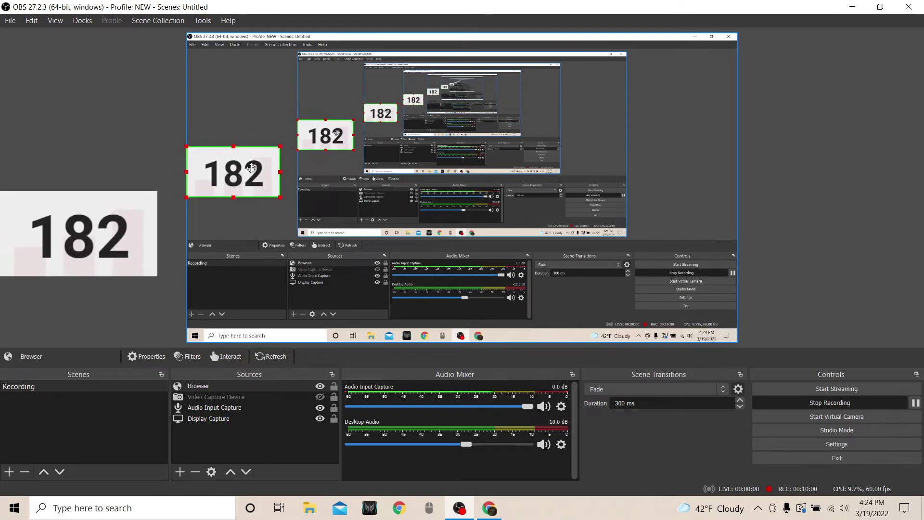
pyautogui.click(765, 186)
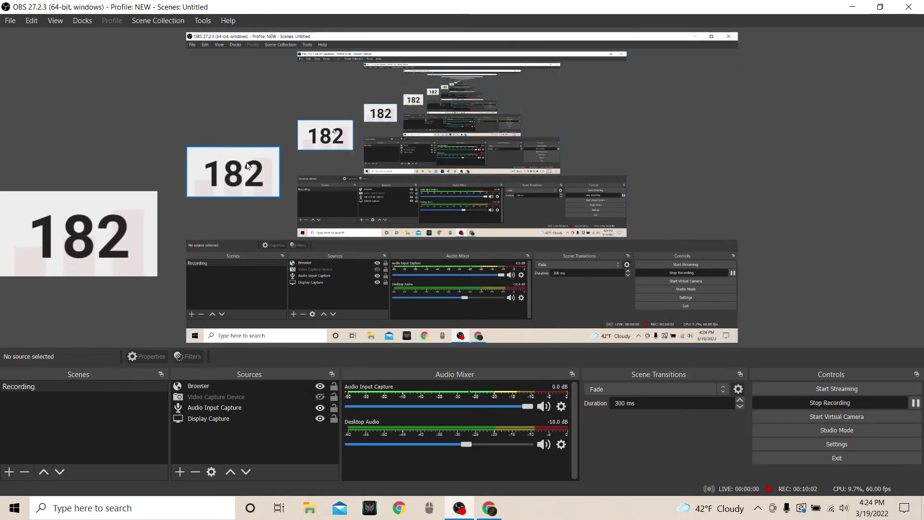
# - Resize the 182 count slightly larger and settle it at the scene's left edge
pyautogui.click(235, 172)
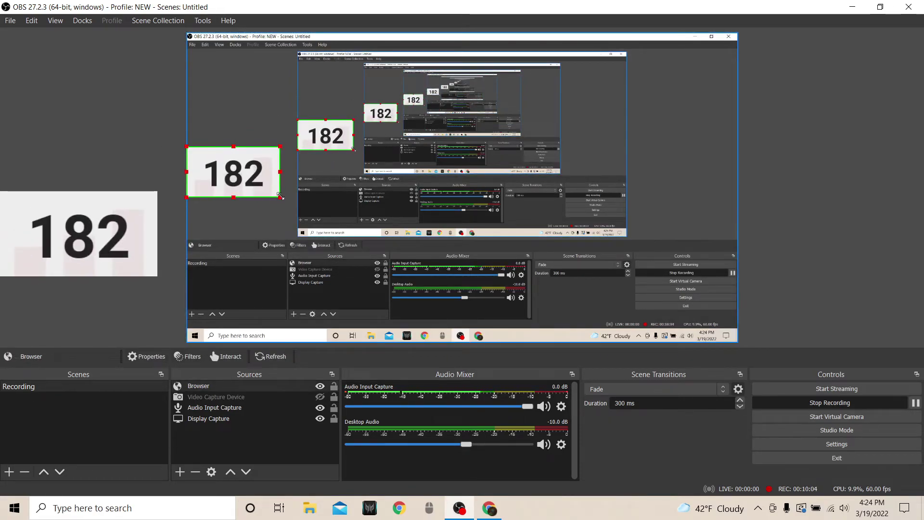
pyautogui.moveTo(280, 196); pyautogui.dragTo(710, 51)
pyautogui.keyDown('ctrl'); pyautogui.click(697, 64); pyautogui.keyUp('ctrl')
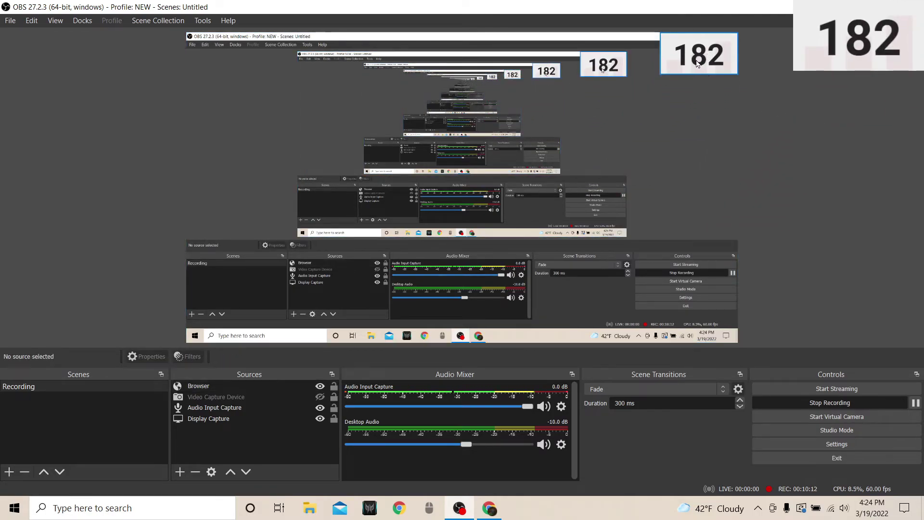
pyautogui.click(667, 72)
pyautogui.moveTo(659, 76); pyautogui.dragTo(254, 140)
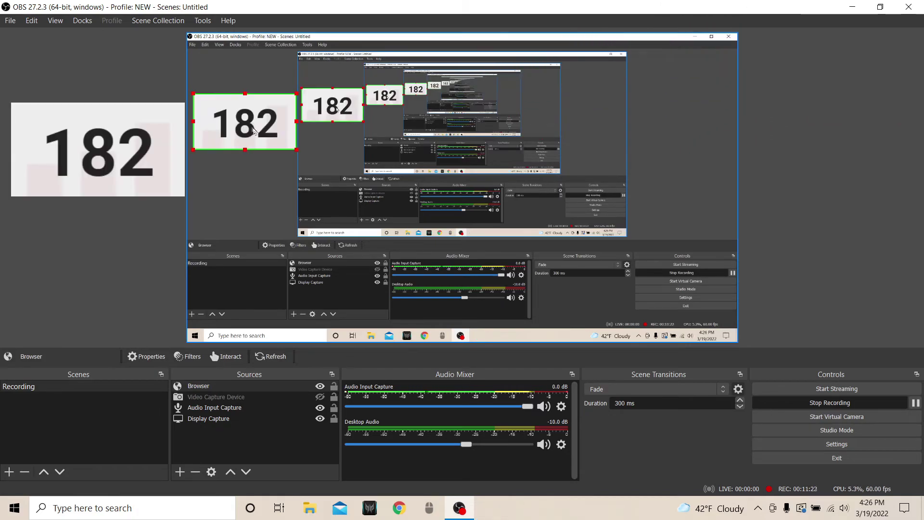
pyautogui.click(831, 143)
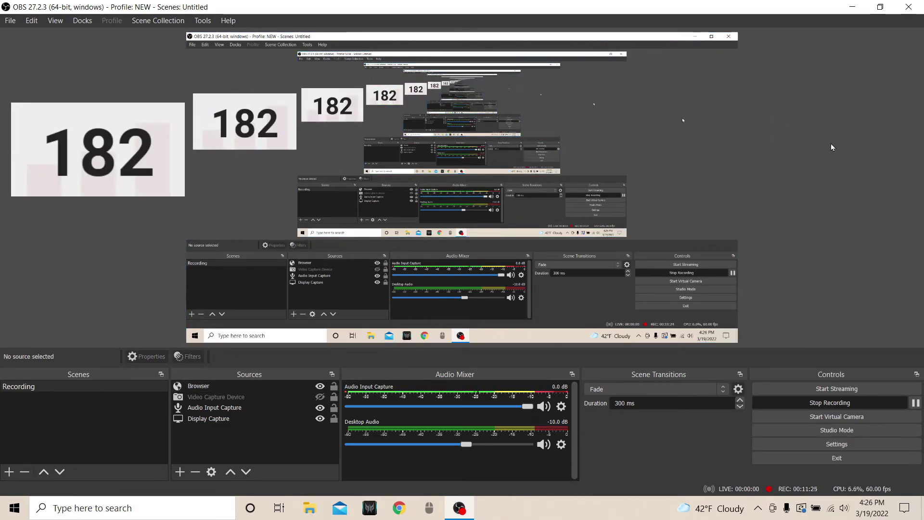